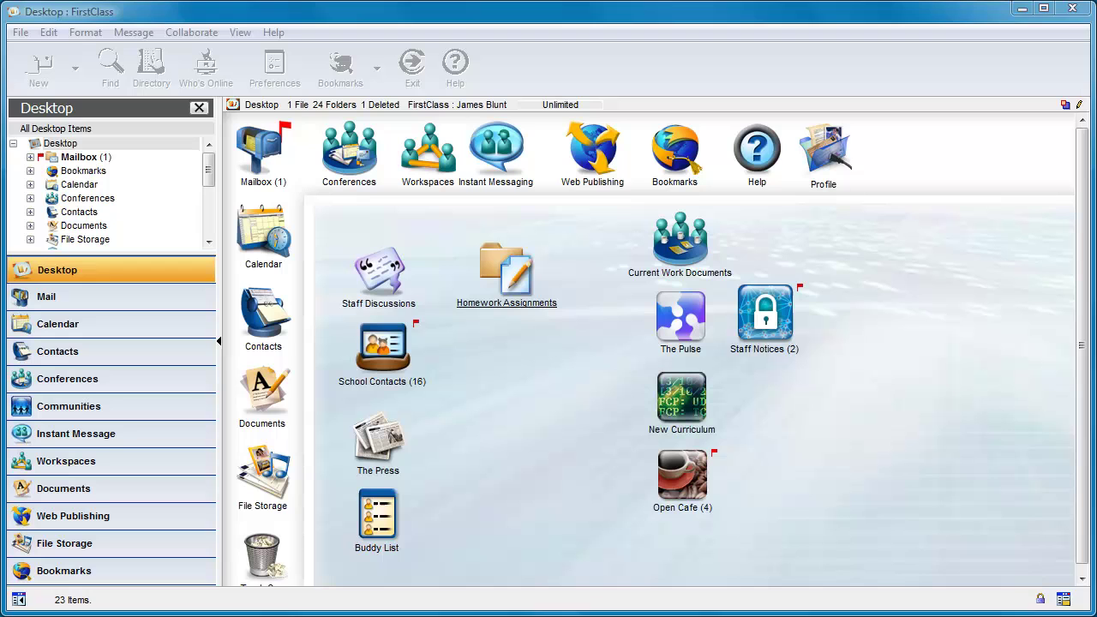
- Bring FirstClass to the front and start a New Conference from the New toolbar list
{"action": "left_click", "coordinate": [457, 549]}
{"action": "left_click", "coordinate": [74, 72]}
{"action": "left_click", "coordinate": [92, 175]}
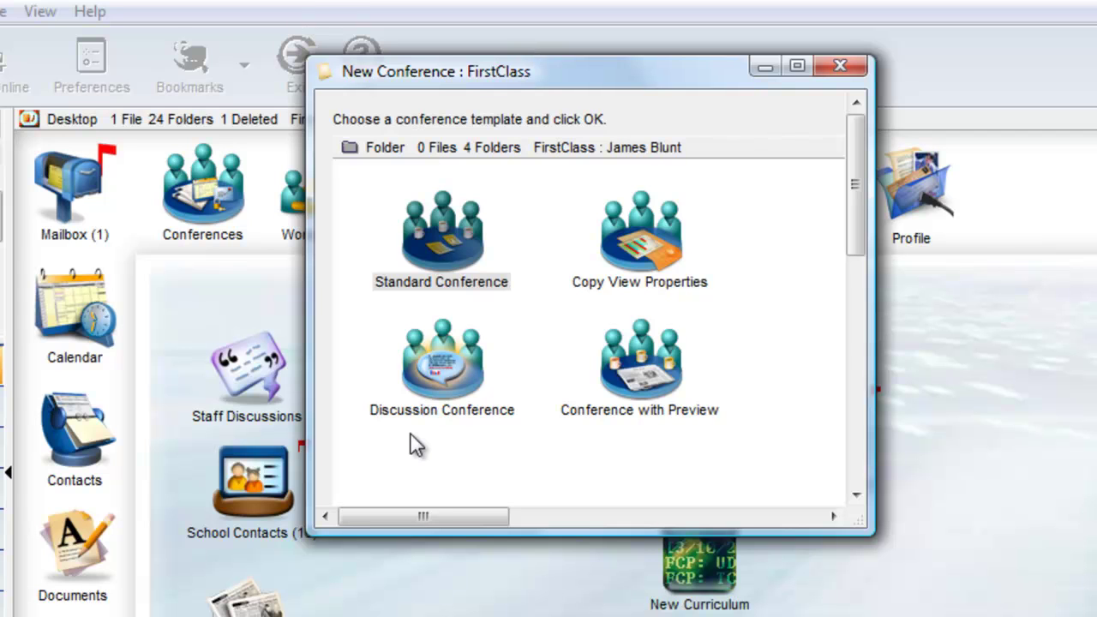
- Create a Discussion Conference-template conference named Discussion, placed below Homework Assignments, and open it
{"action": "double_click", "coordinate": [442, 371]}
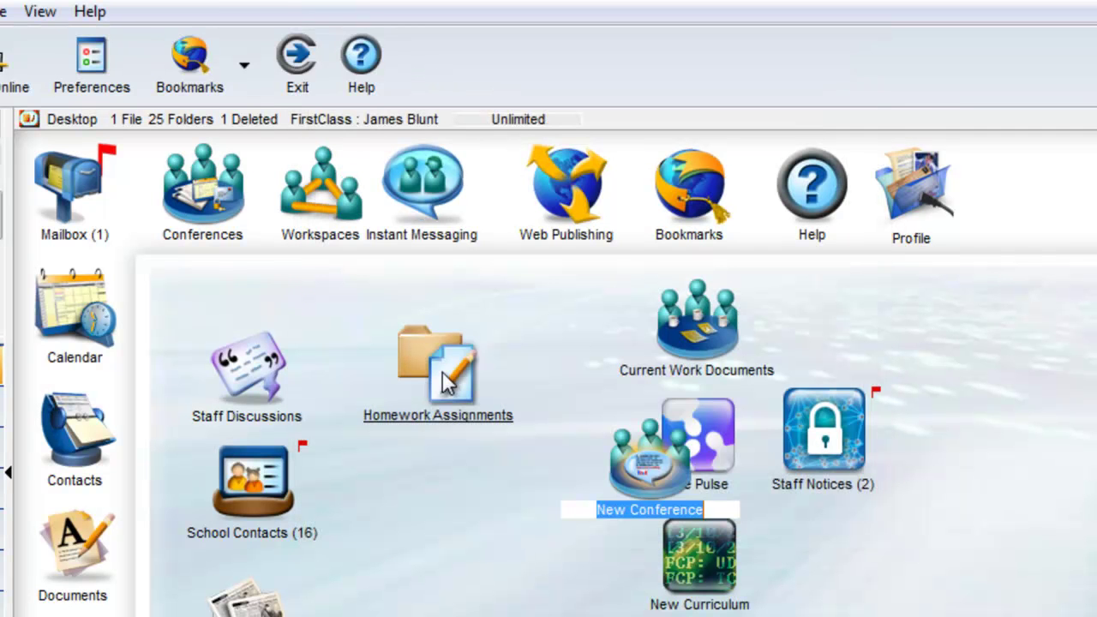
{"action": "type", "text": "Discussion"}
{"action": "left_click_drag", "start_coordinate": [630, 461], "coordinate": [407, 487]}
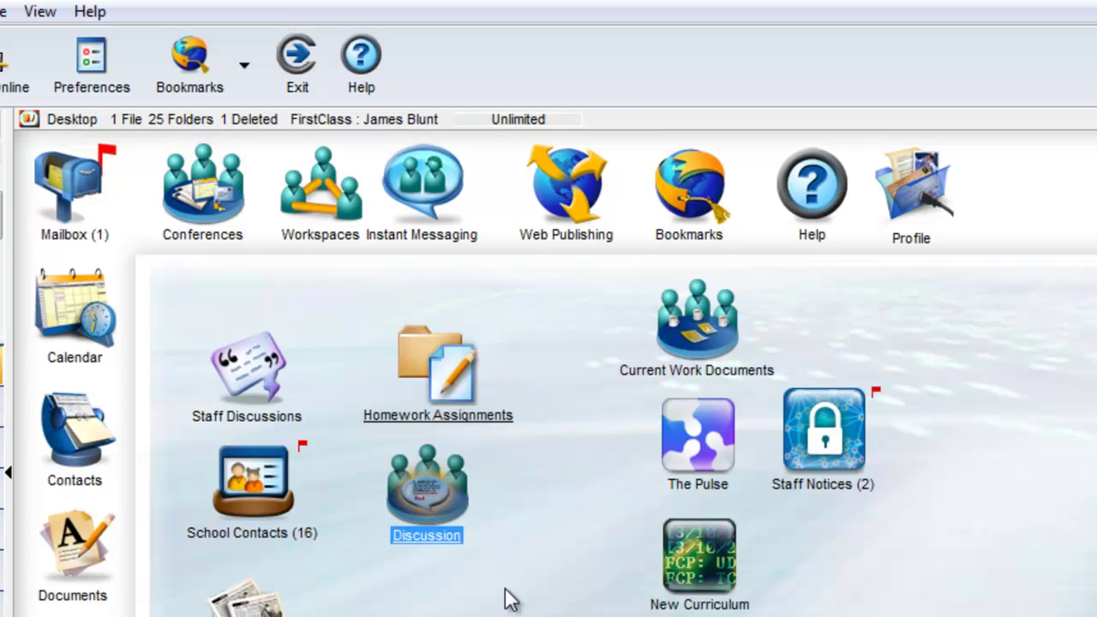
{"action": "double_click", "coordinate": [445, 505]}
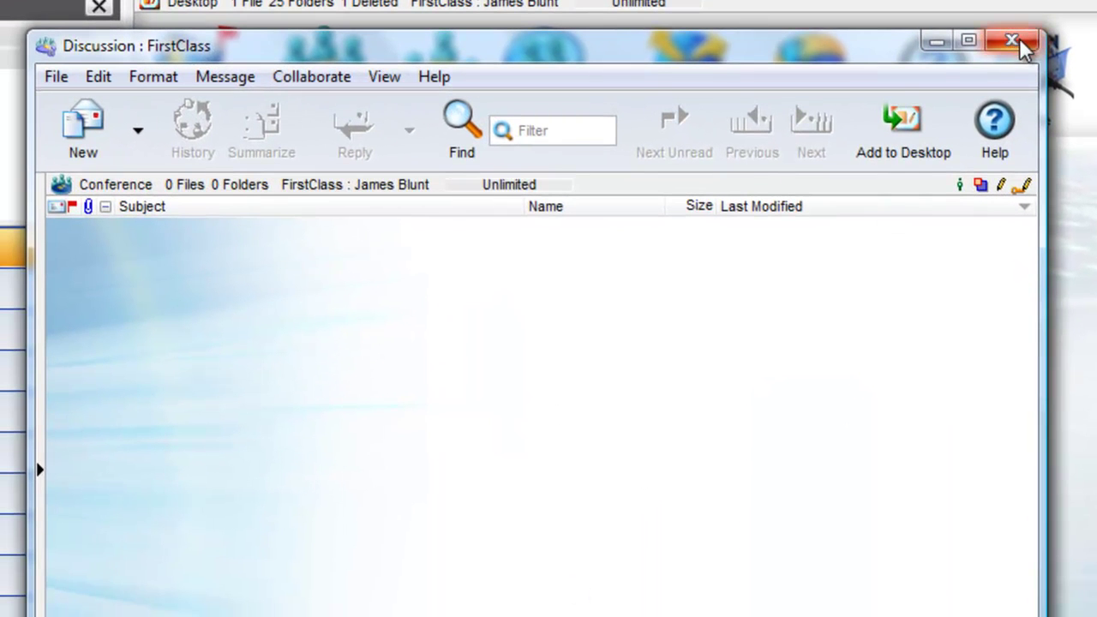
- Review the Discussion conference's permissions and its view and message options
{"action": "left_click", "coordinate": [1020, 43]}
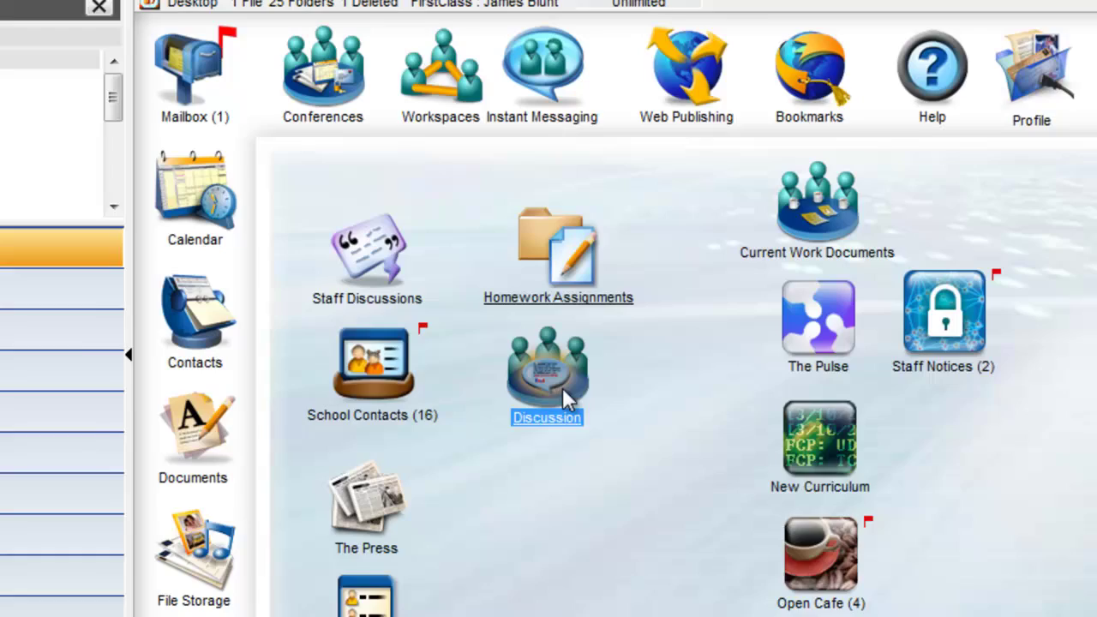
{"action": "right_click", "coordinate": [557, 387]}
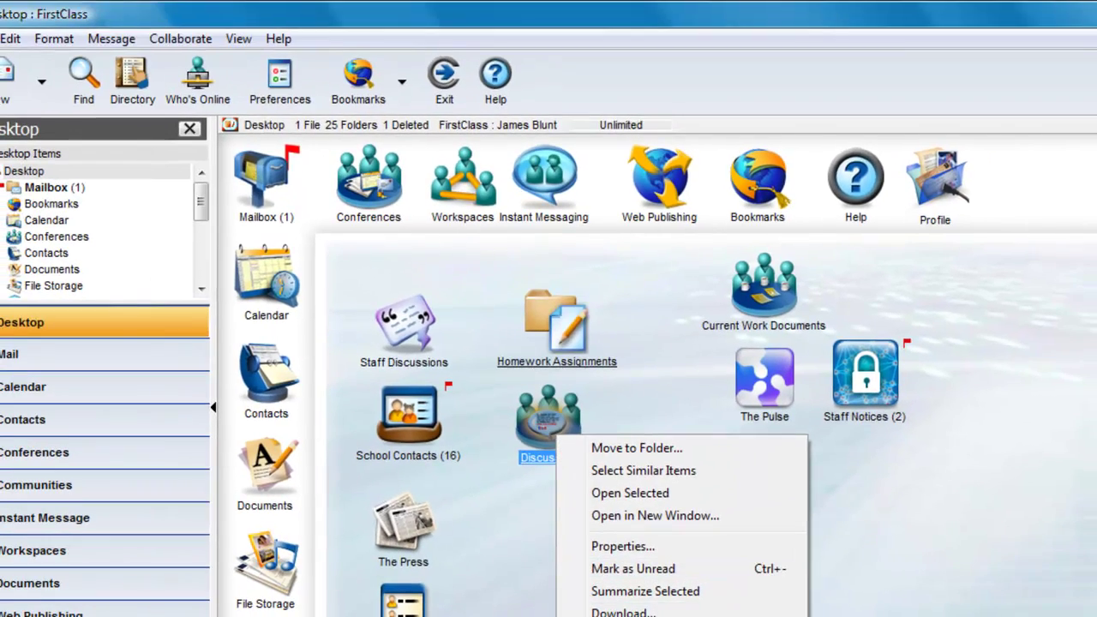
{"action": "left_click", "coordinate": [623, 546]}
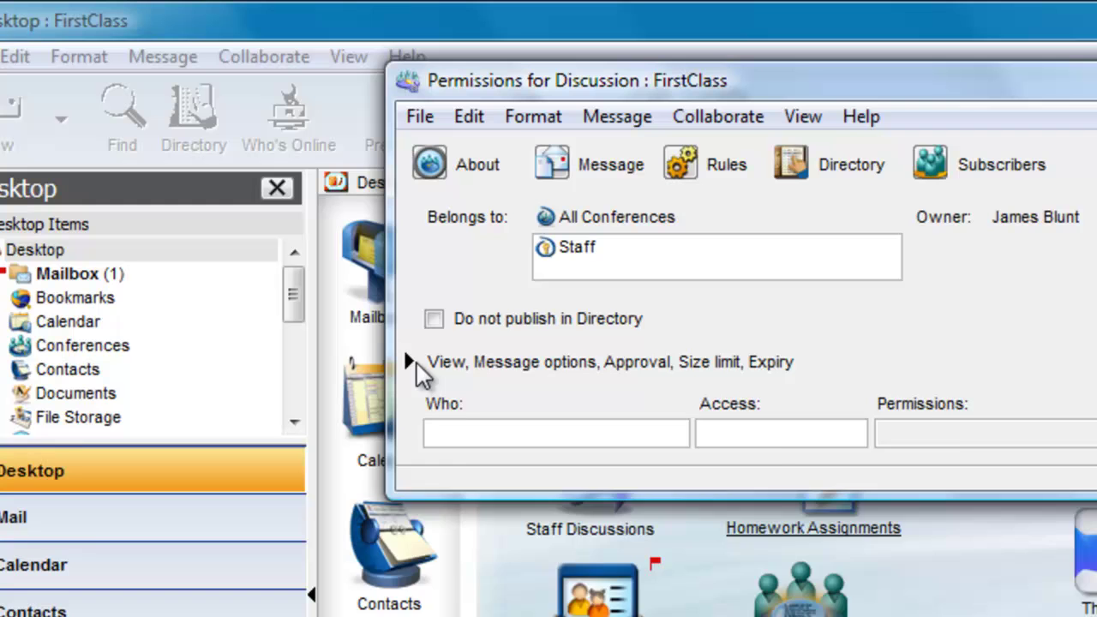
{"action": "left_click", "coordinate": [393, 342]}
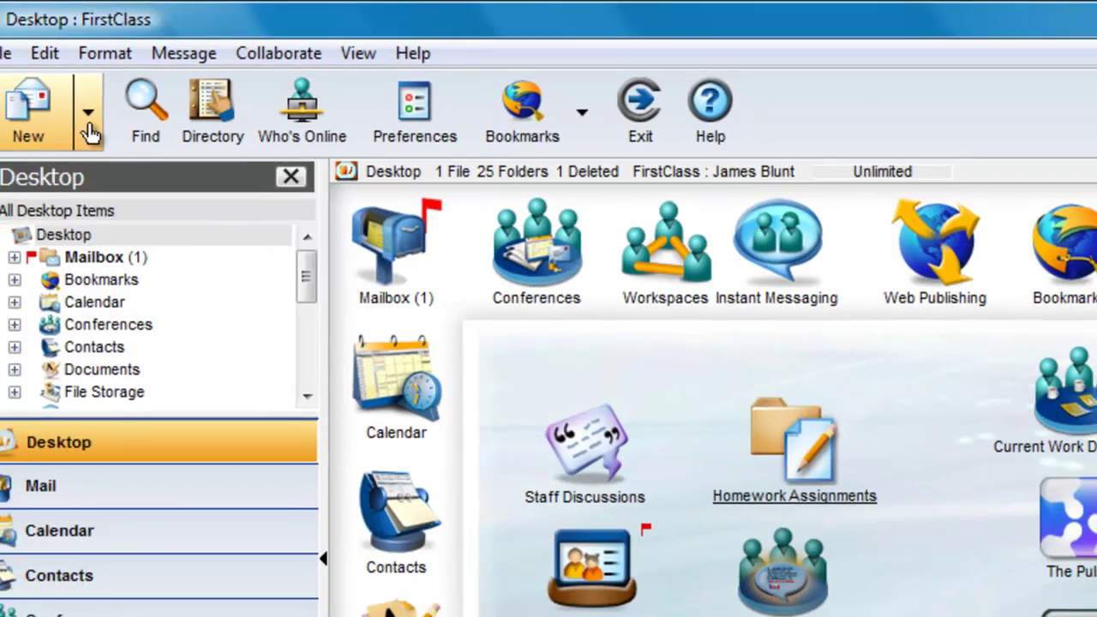
{"action": "left_click", "coordinate": [61, 119]}
- Create a Conference with Preview conference named Preview, placed below Discussion
{"action": "left_click", "coordinate": [143, 255]}
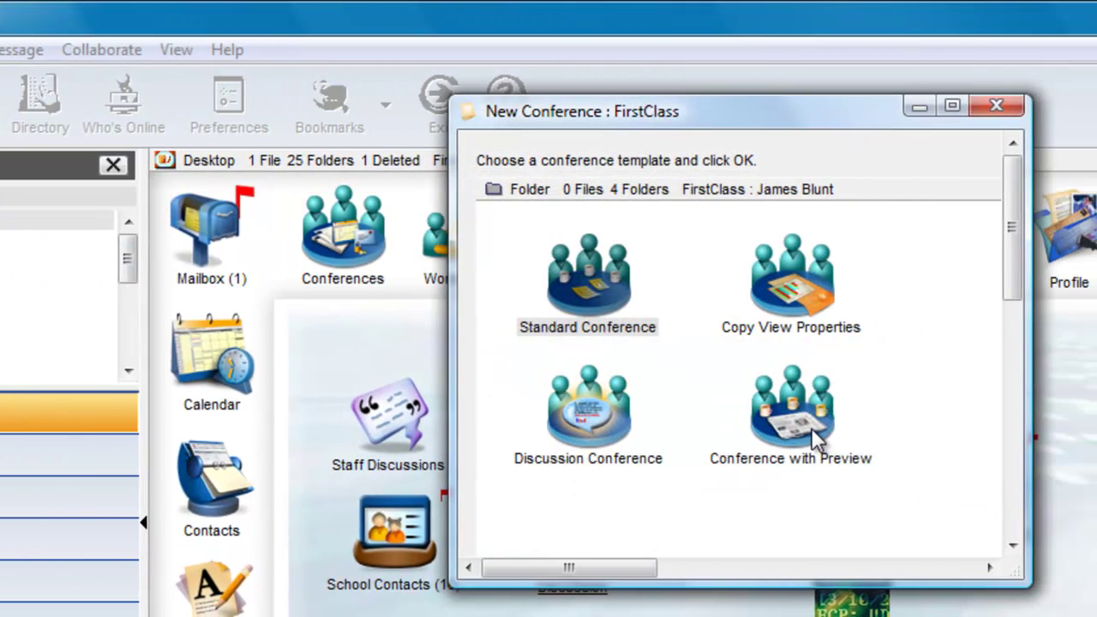
{"action": "double_click", "coordinate": [857, 440]}
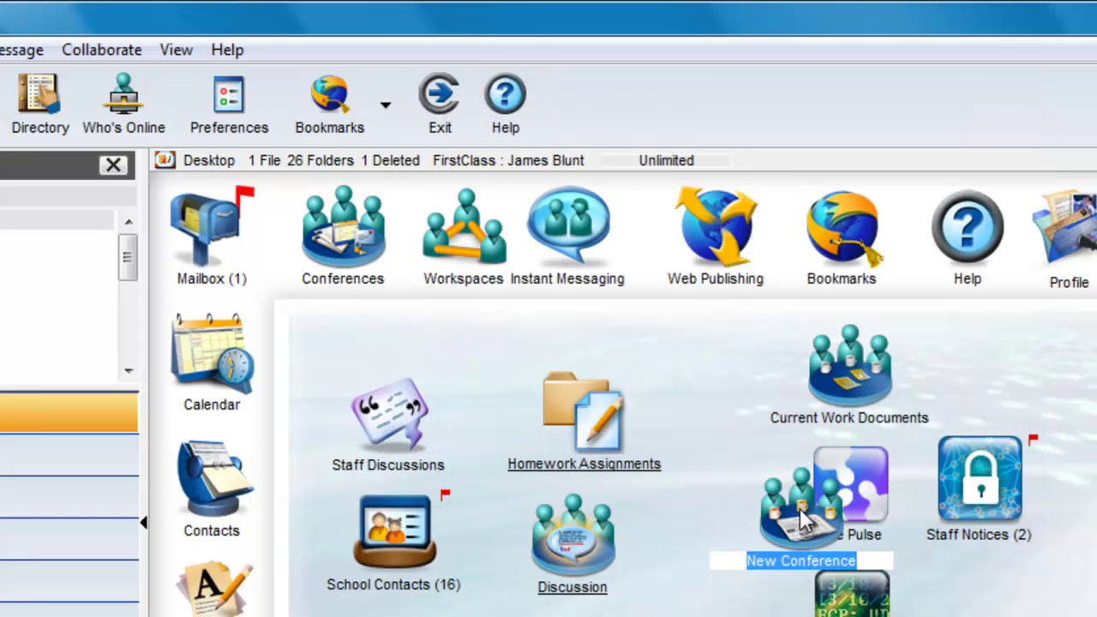
{"action": "type", "text": "Preview"}
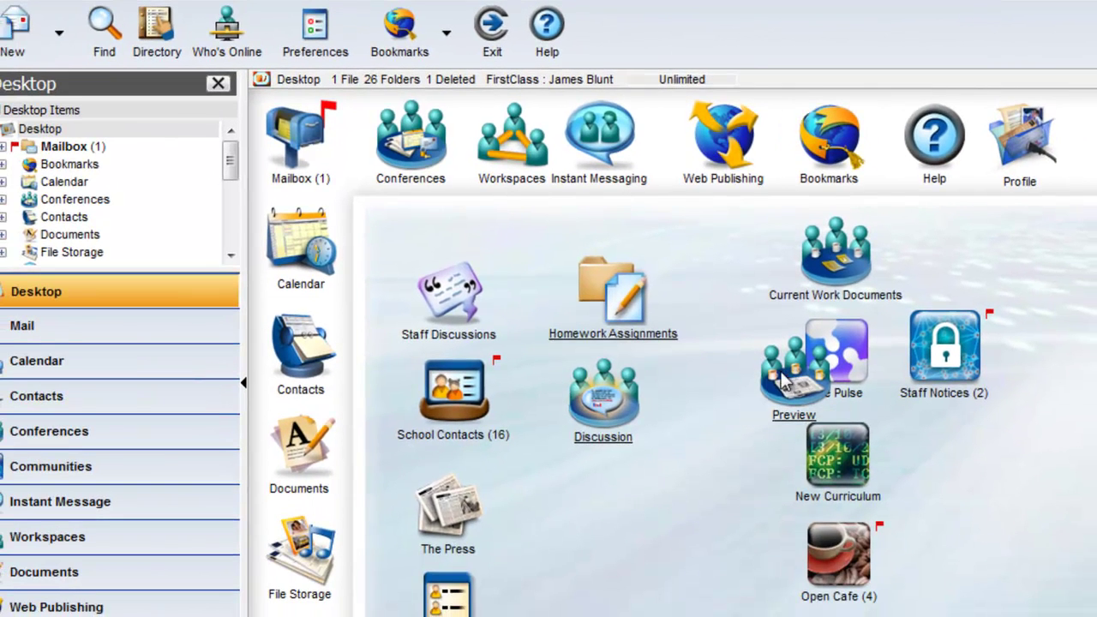
{"action": "left_click_drag", "start_coordinate": [802, 399], "coordinate": [597, 513]}
- In the Preview conference, narrow the Subject column and start a new message
{"action": "double_click", "coordinate": [598, 513]}
{"action": "left_click_drag", "start_coordinate": [461, 175], "coordinate": [254, 173]}
{"action": "left_click", "coordinate": [82, 101]}
- Post a message titled Test with the pasted Lorem ipsum body, sending past the spell check
{"action": "left_click", "coordinate": [399, 318]}
{"action": "key", "text": "ctrl+v"}
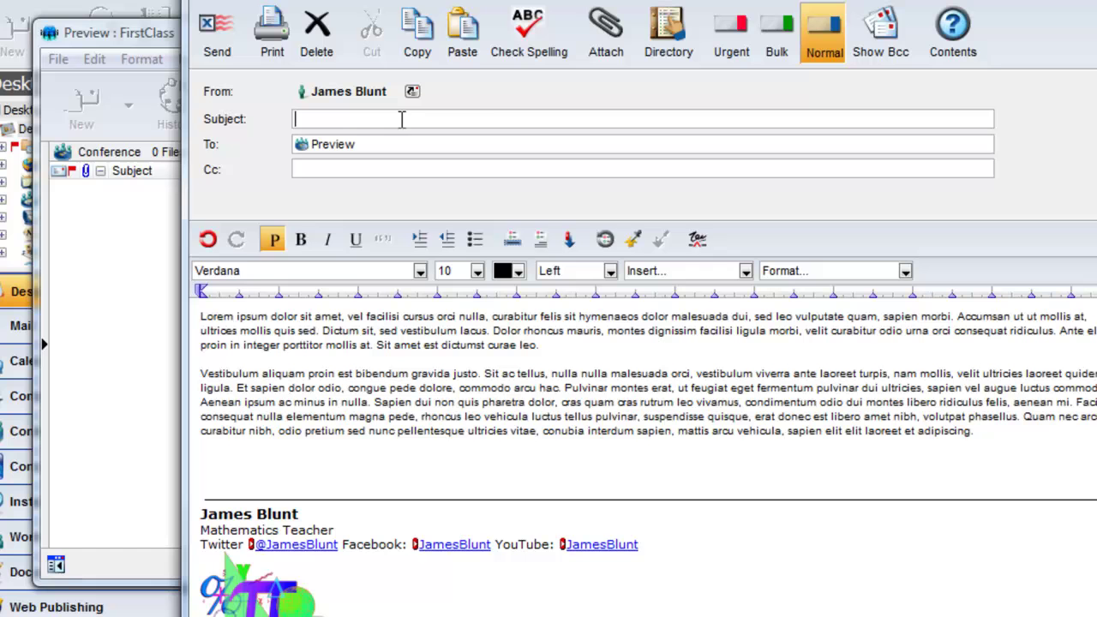
{"action": "type", "text": "Test"}
{"action": "left_click", "coordinate": [219, 47]}
{"action": "left_click", "coordinate": [845, 470]}
- Turn on Variable height rows in the Preview conference's list view, widen the window, then close it
{"action": "left_click_drag", "start_coordinate": [908, 204], "coordinate": [866, 204]}
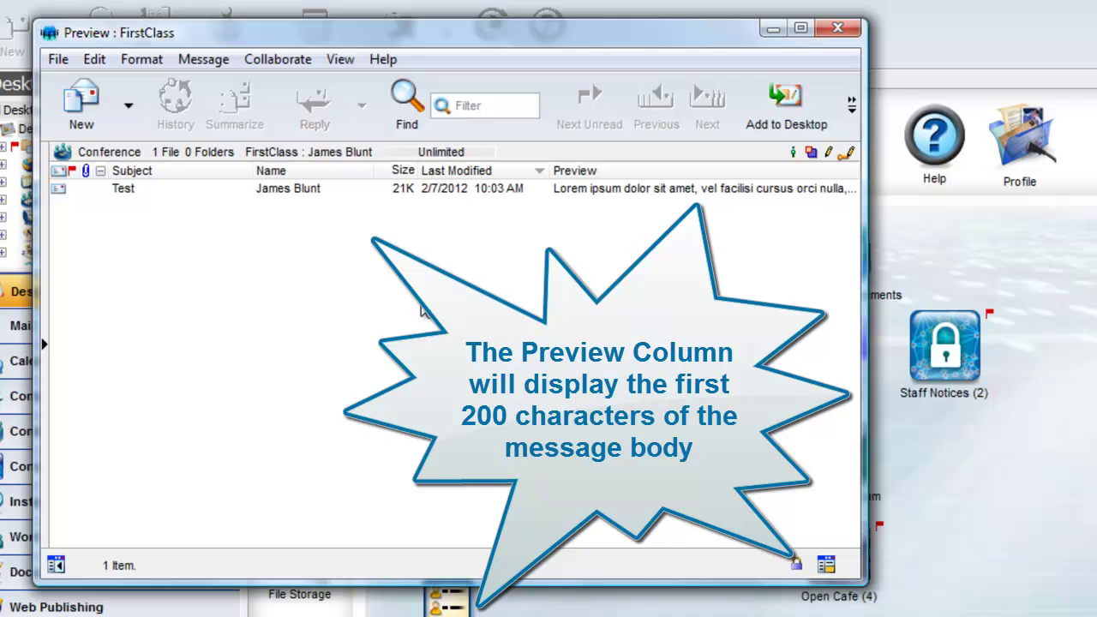
{"action": "right_click", "coordinate": [520, 232]}
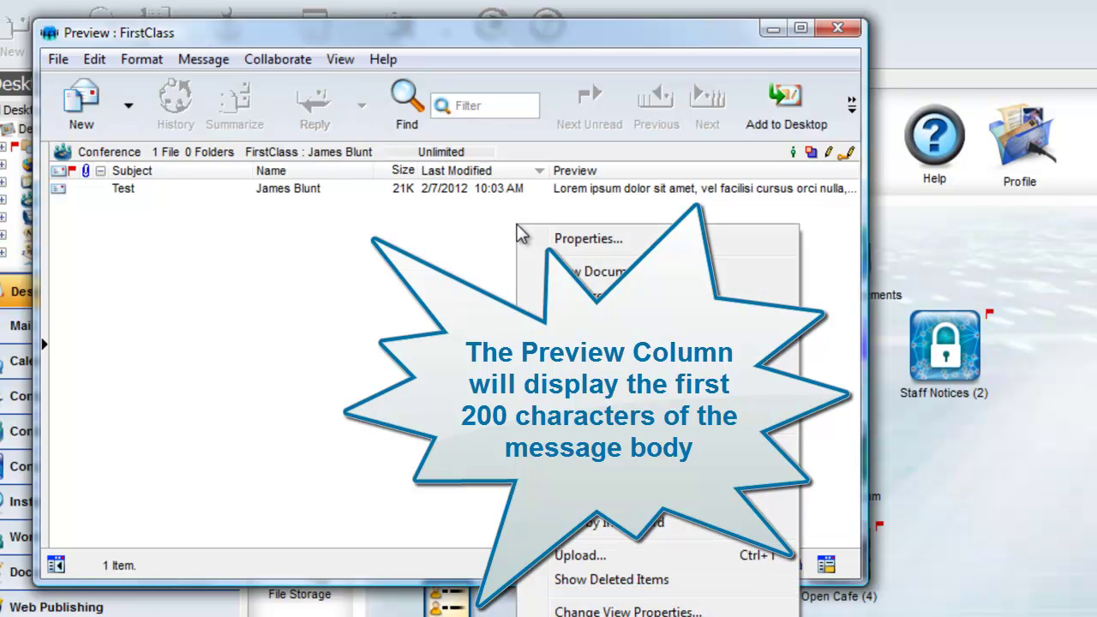
{"action": "left_click", "coordinate": [639, 611]}
{"action": "left_click", "coordinate": [395, 144]}
{"action": "left_click", "coordinate": [441, 457]}
{"action": "left_click", "coordinate": [746, 527]}
{"action": "mouse_move", "coordinate": [866, 300]}
{"action": "left_mouse_down"}
{"action": "mouse_move", "coordinate": [940, 300]}
{"action": "mouse_move", "coordinate": [870, 295]}
{"action": "left_mouse_up"}
{"action": "left_click", "coordinate": [841, 28]}
- Create a trial Copy View Properties conference beside Discussion, open it, then delete it
{"action": "left_click", "coordinate": [59, 32]}
{"action": "left_click", "coordinate": [73, 162]}
{"action": "double_click", "coordinate": [789, 199]}
{"action": "left_click_drag", "start_coordinate": [1094, 195], "coordinate": [716, 408]}
{"action": "double_click", "coordinate": [716, 407]}
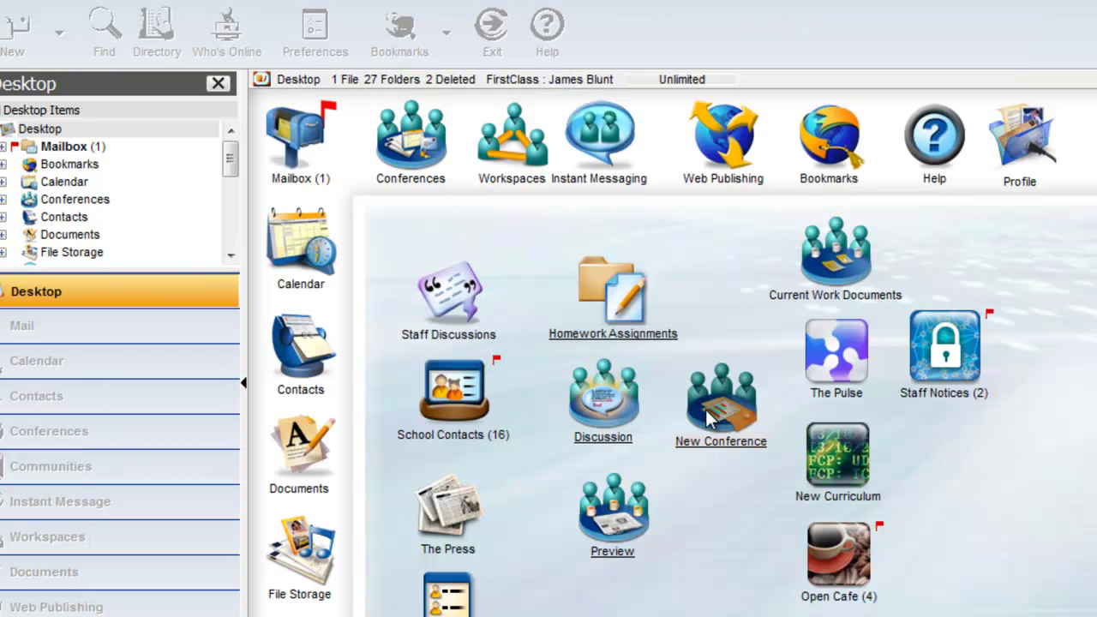
{"action": "left_click", "coordinate": [708, 416]}
{"action": "key", "text": "Delete"}
{"action": "left_click", "coordinate": [1033, 496]}
- Inside Homework Assignments, create a Copy View Properties conference and open it
{"action": "double_click", "coordinate": [625, 293]}
{"action": "left_click", "coordinate": [203, 108]}
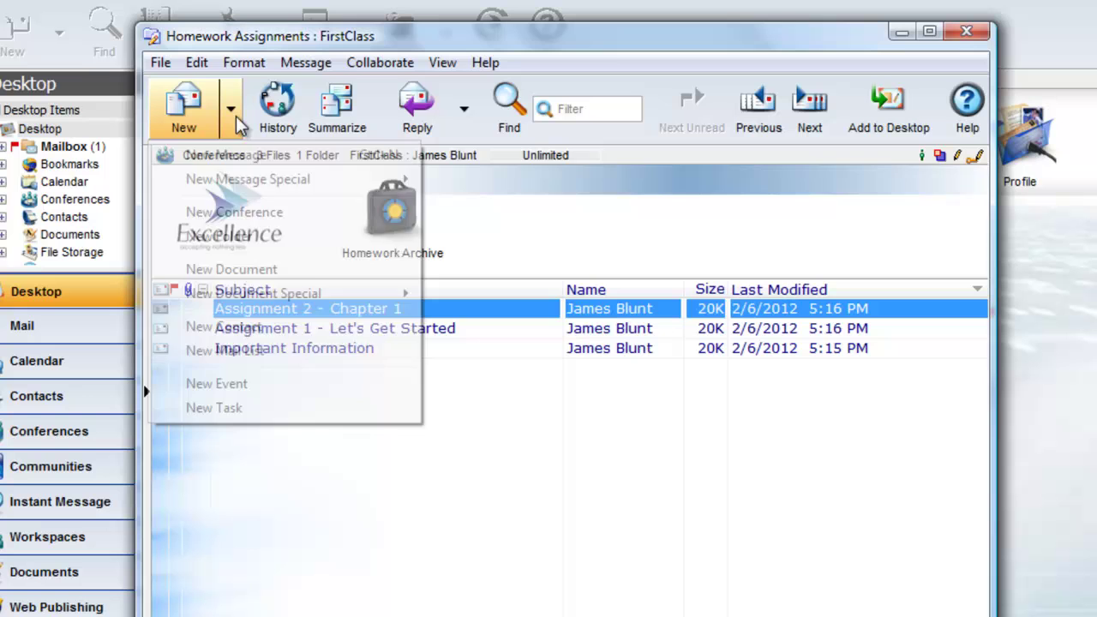
{"action": "left_click", "coordinate": [253, 213]}
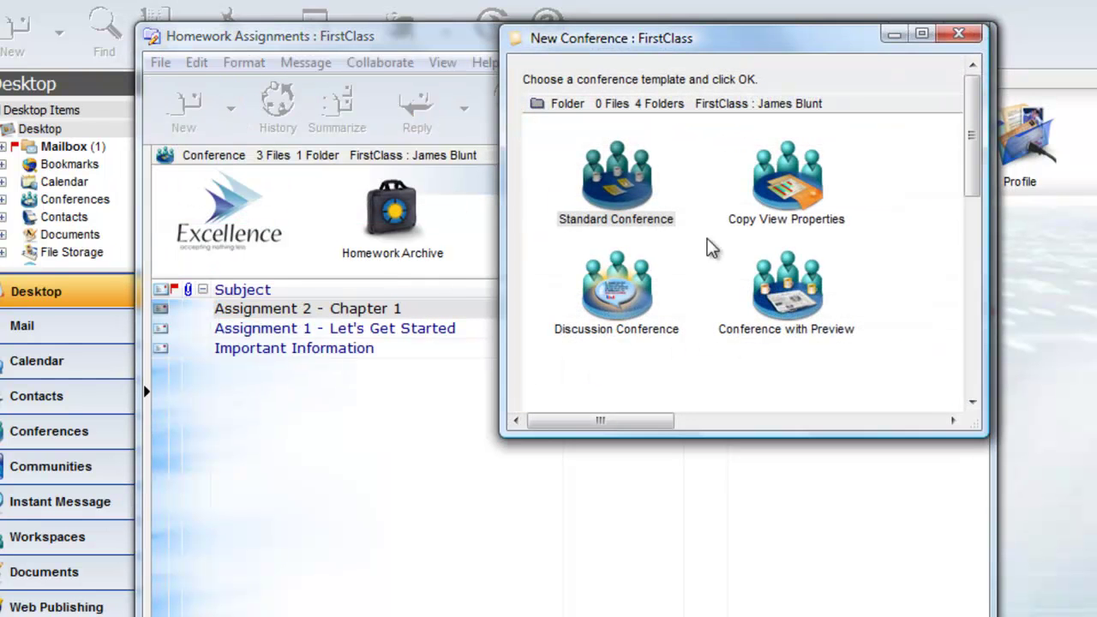
{"action": "double_click", "coordinate": [777, 210]}
{"action": "double_click", "coordinate": [273, 251]}
- Move the new conference out of Homework Assignments onto the desktop beside Discussion
{"action": "left_click", "coordinate": [966, 32]}
{"action": "left_click_drag", "start_coordinate": [292, 244], "coordinate": [736, 418]}
{"action": "left_click", "coordinate": [967, 35]}
{"action": "left_click_drag", "start_coordinate": [736, 419], "coordinate": [736, 418]}
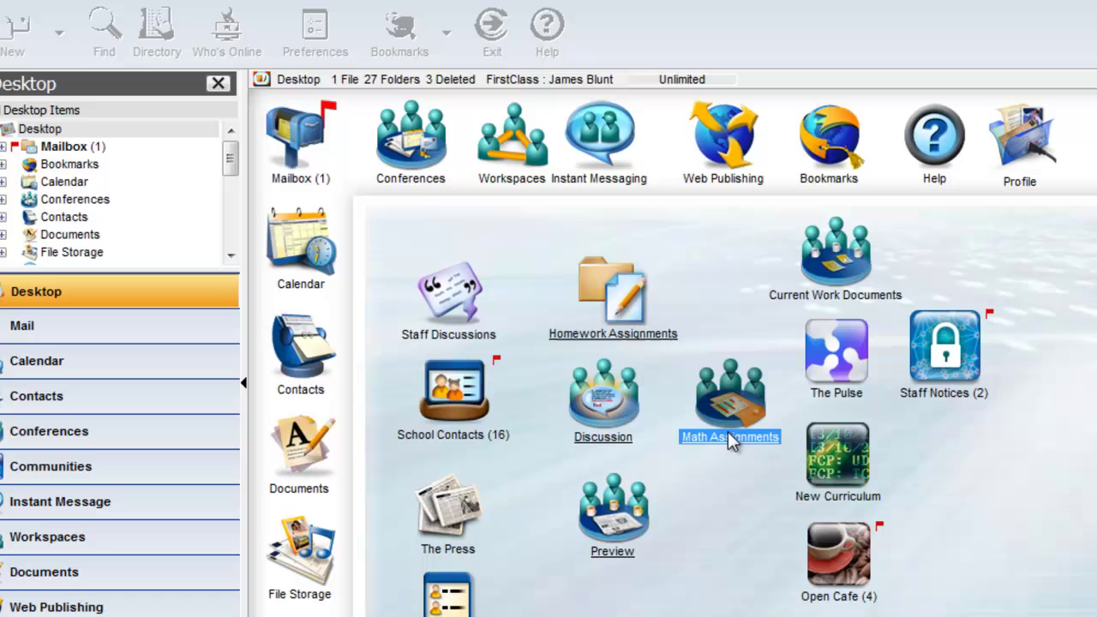
- Review Math Assignments' permissions and view options, then bring up the Homework Assignments rules
{"action": "right_click", "coordinate": [731, 440]}
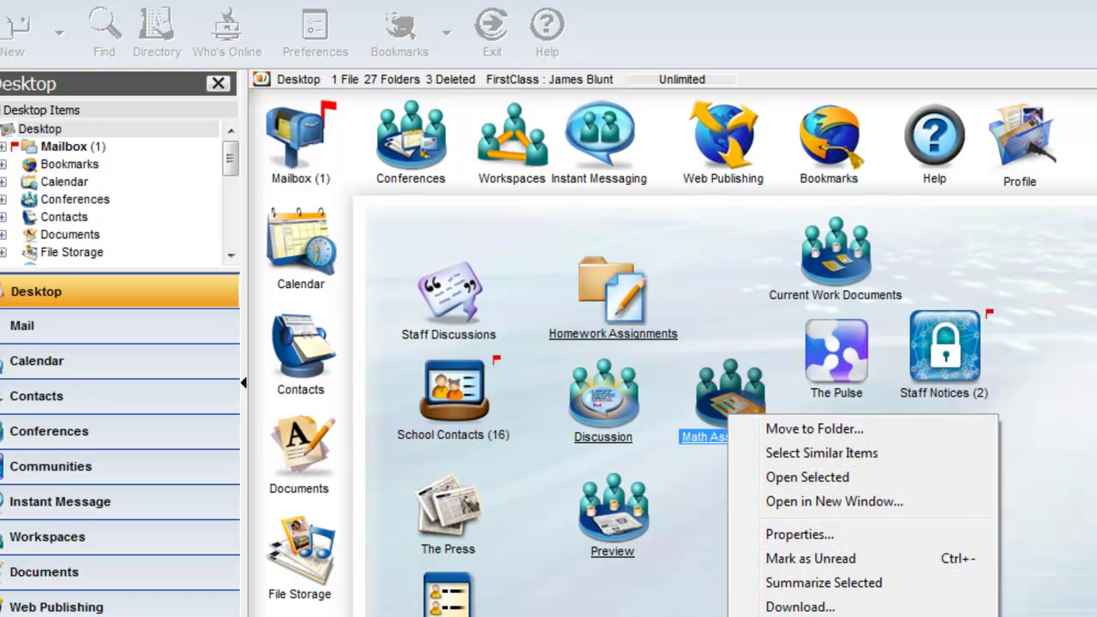
{"action": "left_click", "coordinate": [802, 615]}
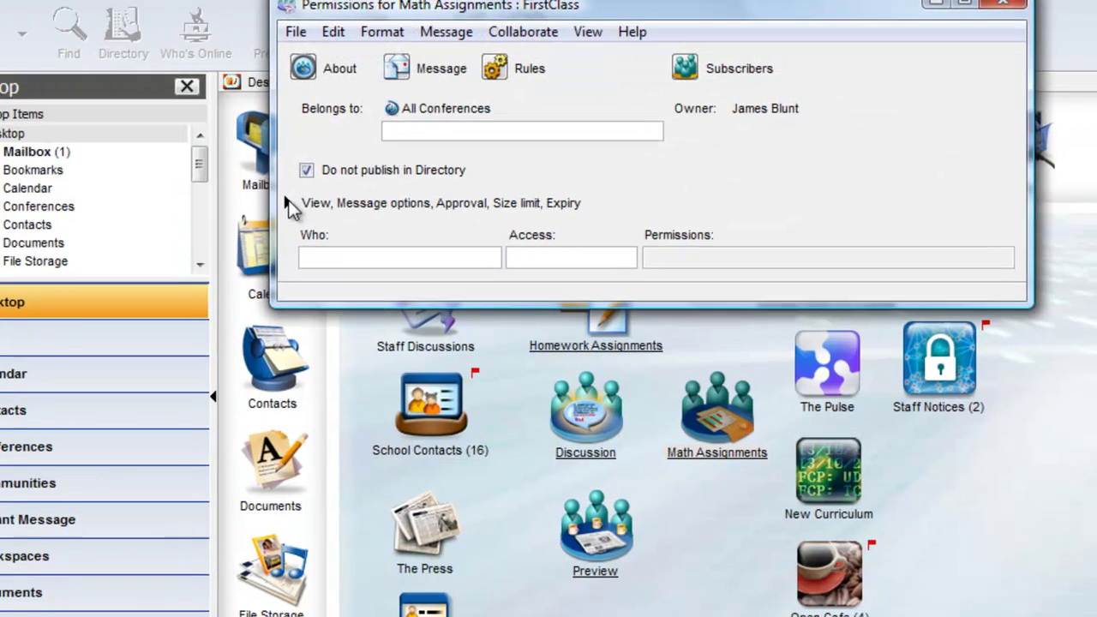
{"action": "left_click", "coordinate": [315, 196]}
{"action": "left_click", "coordinate": [997, 8]}
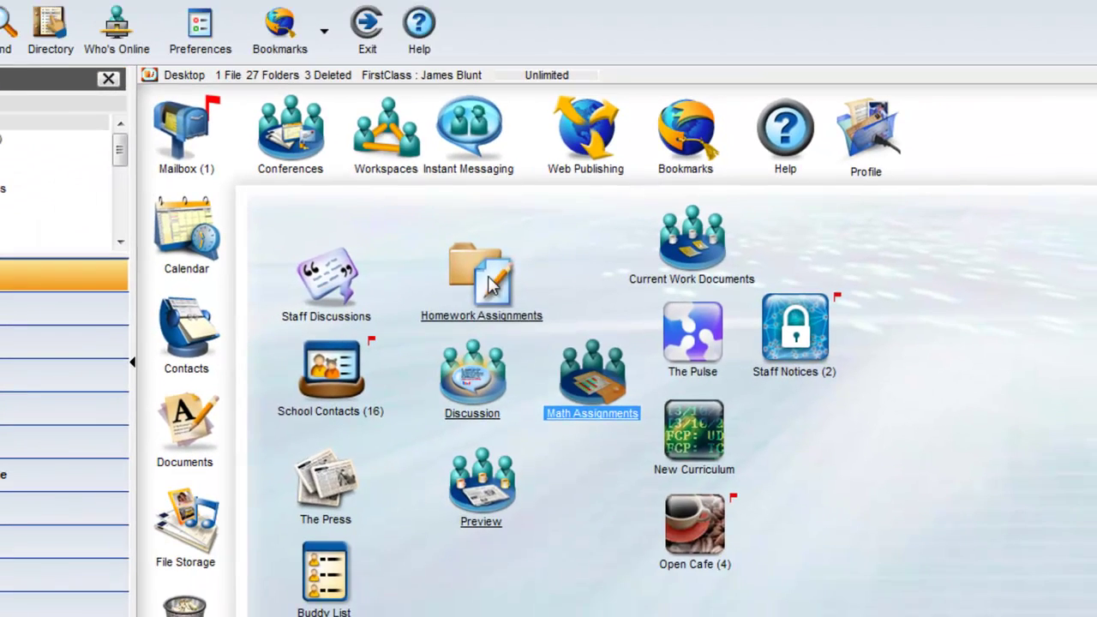
{"action": "right_click", "coordinate": [464, 393]}
{"action": "left_click", "coordinate": [565, 575]}
- Disconnect from the server and flush the cache in Service Setup, then save
{"action": "left_click", "coordinate": [718, 107]}
{"action": "left_click", "coordinate": [118, 2]}
{"action": "left_click", "coordinate": [139, 34]}
{"action": "left_click", "coordinate": [529, 307]}
{"action": "left_click", "coordinate": [900, 360]}
{"action": "left_click", "coordinate": [499, 533]}
{"action": "left_click", "coordinate": [883, 457]}
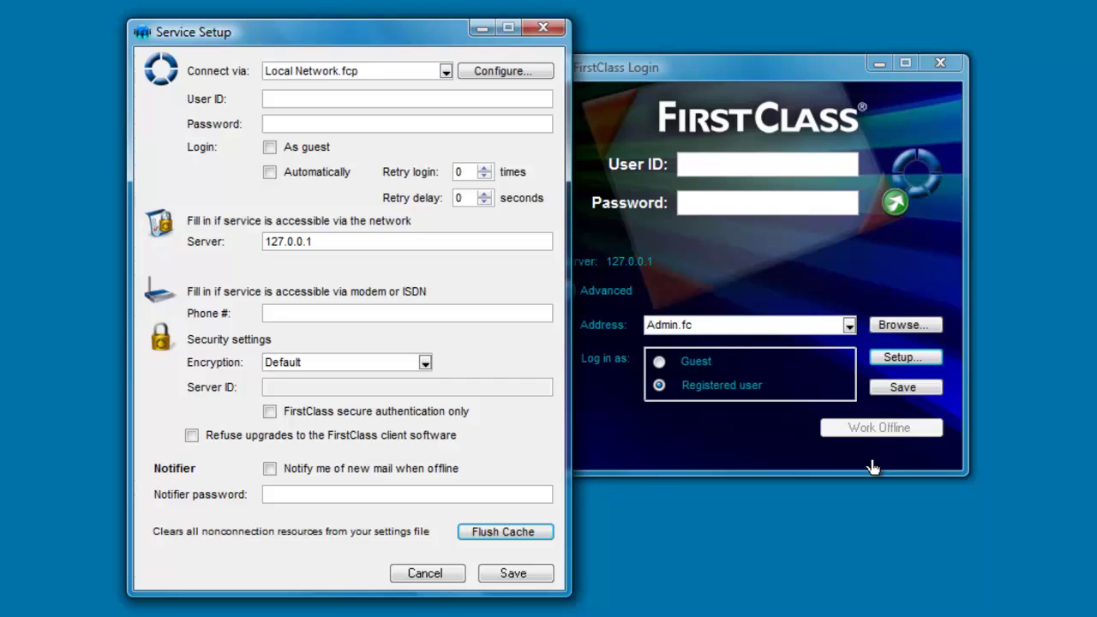
{"action": "left_click", "coordinate": [506, 579]}
- Log back in with the user ID and password
{"action": "left_click", "coordinate": [703, 167]}
{"action": "type", "text": "••••"}
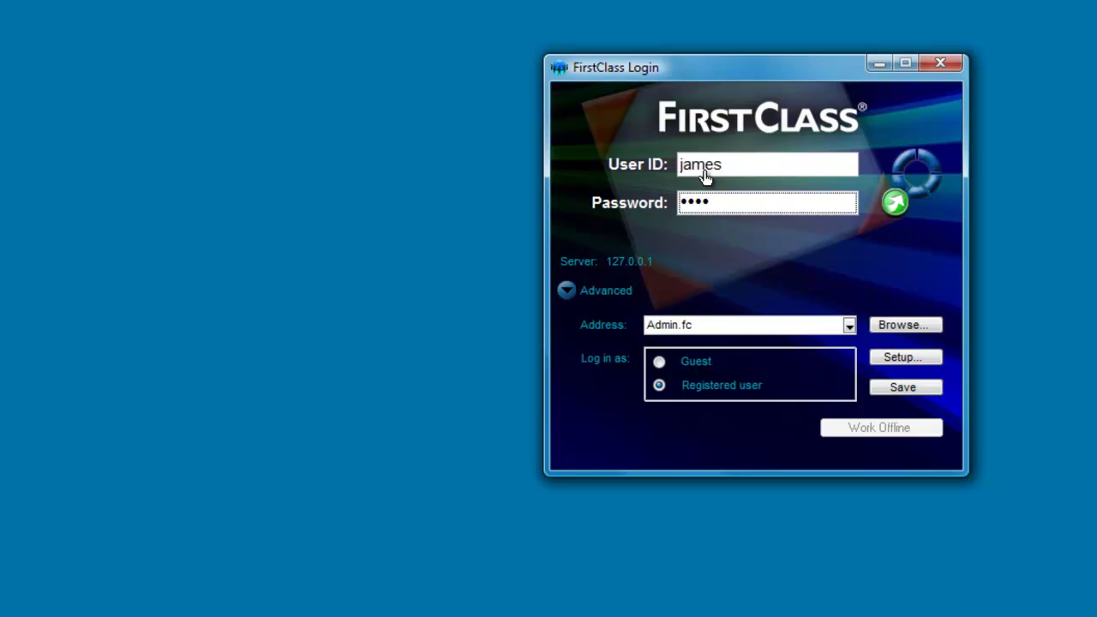
{"action": "key", "text": "Return"}
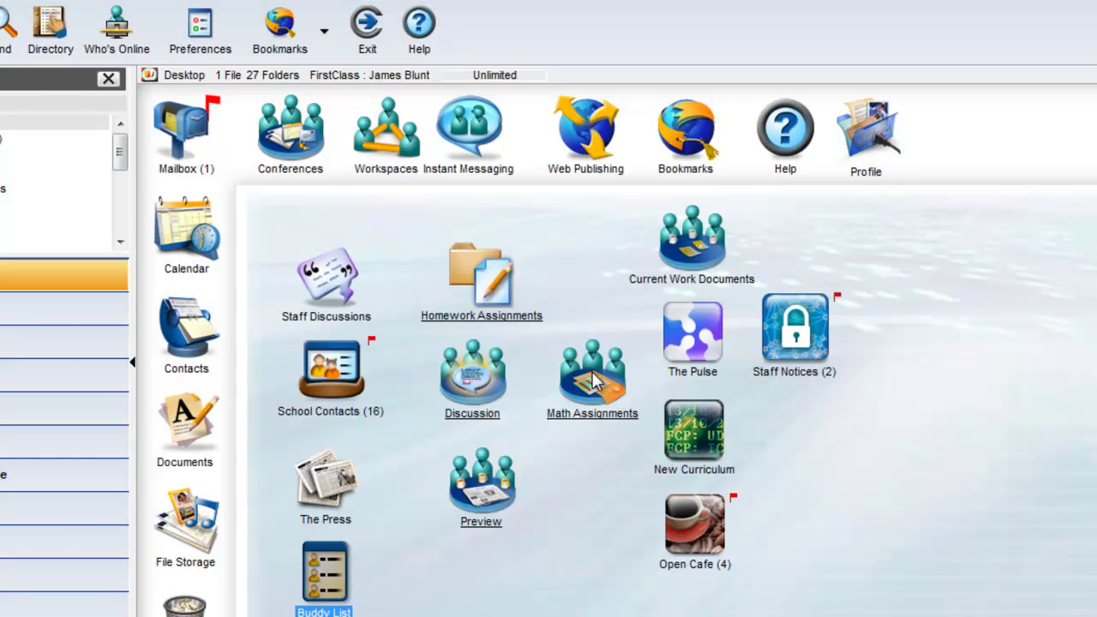
- Compare Math Assignments with Homework Assignments, ending with the empty Math Assignments conference open
{"action": "double_click", "coordinate": [594, 383]}
{"action": "left_click", "coordinate": [816, 32]}
{"action": "double_click", "coordinate": [474, 275]}
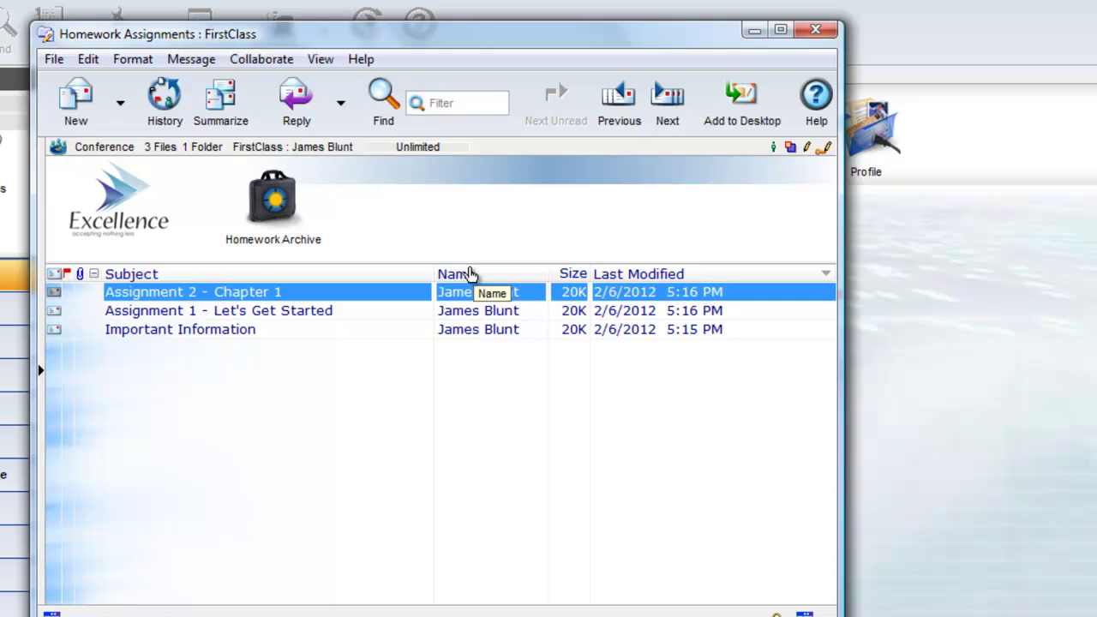
{"action": "left_click", "coordinate": [816, 31]}
{"action": "double_click", "coordinate": [594, 410]}
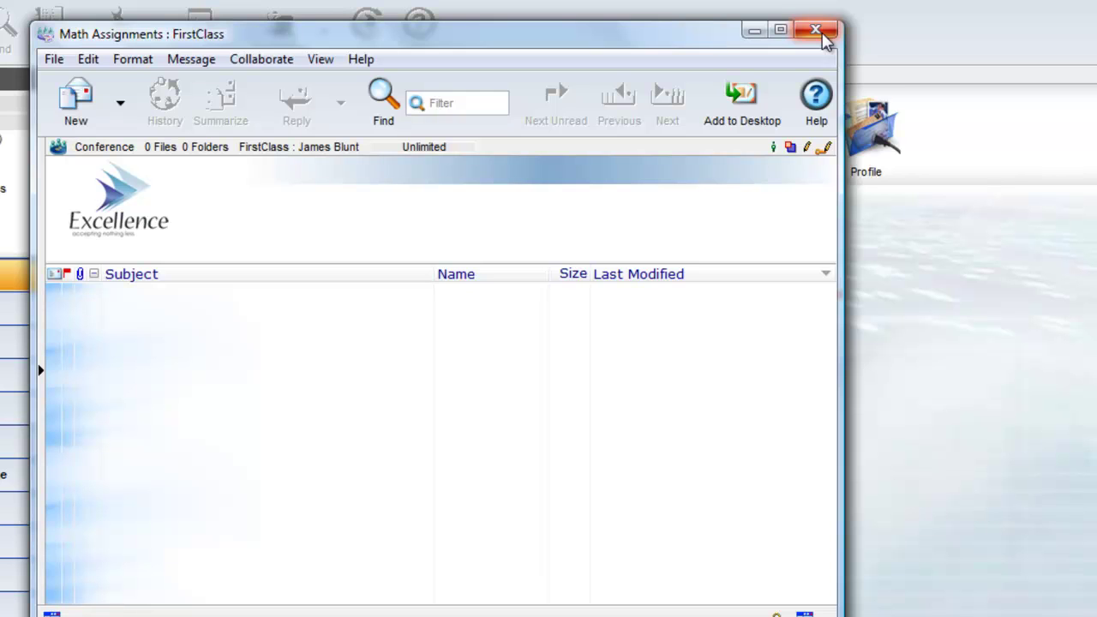